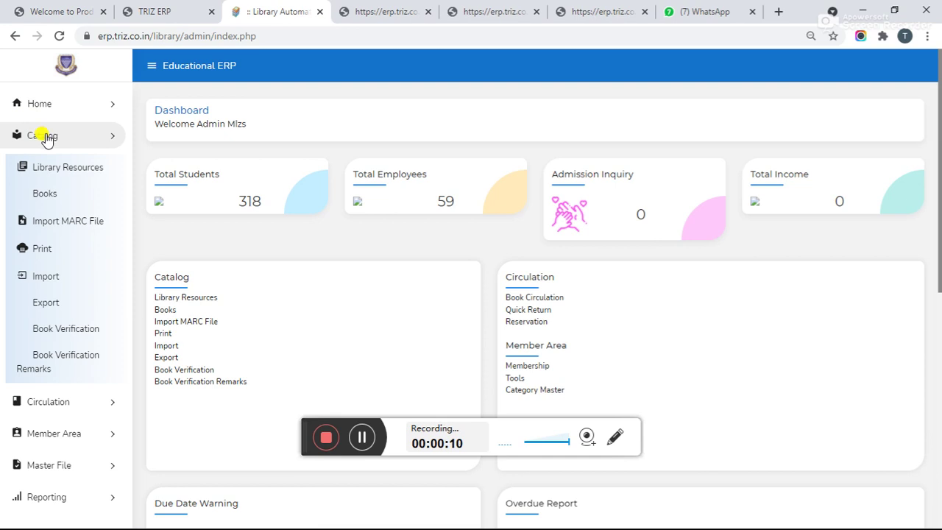
# Step: Open the library resources catalog and look through the first page of physical resources
pyautogui.click(42, 170)
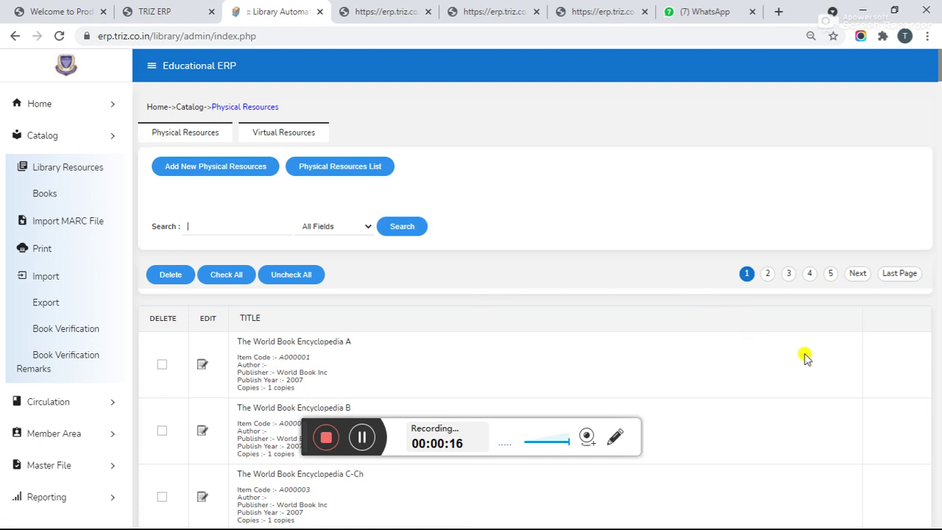
pyautogui.scroll(-1, 895, 371)
pyautogui.scroll(-14, 895, 371)
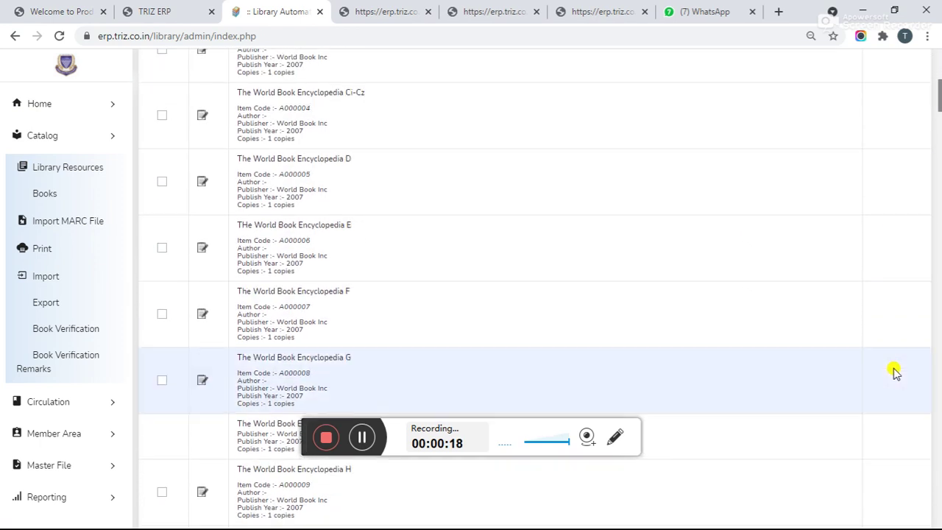
pyautogui.scroll(-5, 895, 372)
pyautogui.scroll(10, 895, 372)
pyautogui.scroll(8, 895, 372)
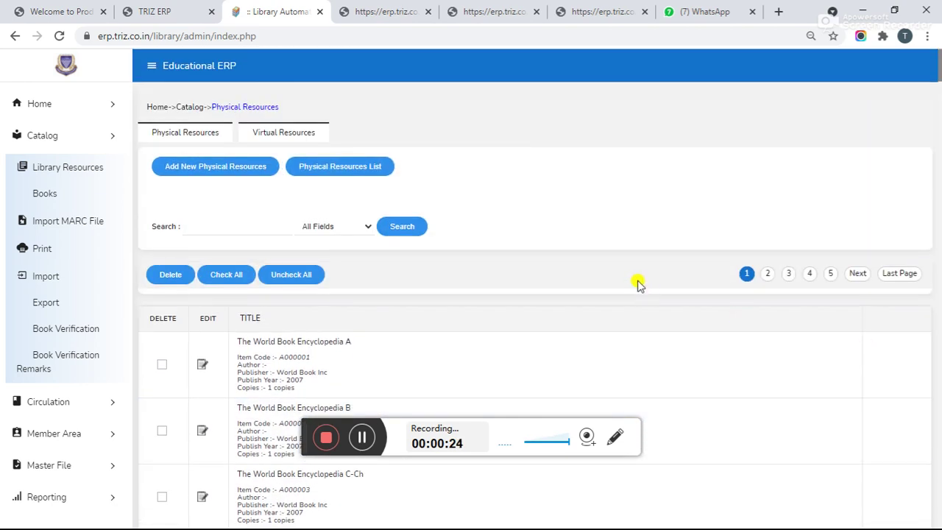
# Step: View the catalog's MARC file import, item barcode printing and export pages
pyautogui.click(38, 223)
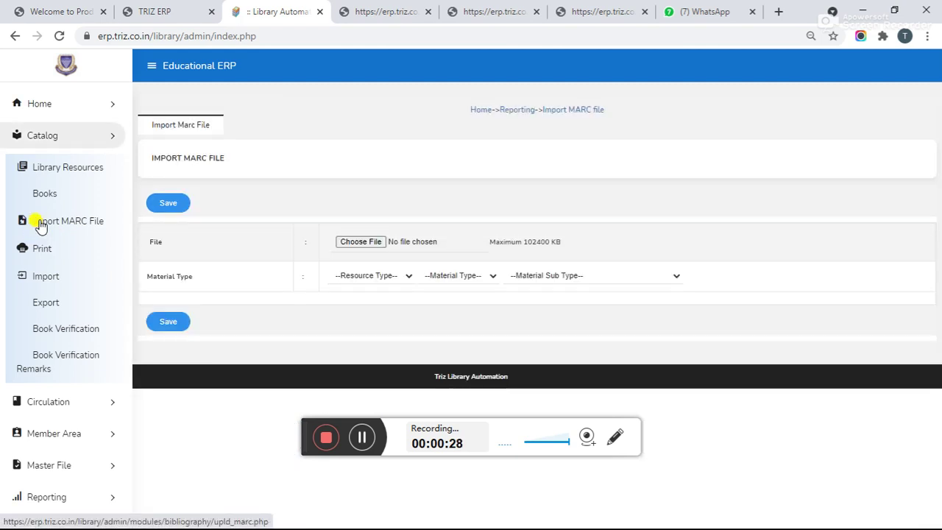
pyautogui.click(41, 249)
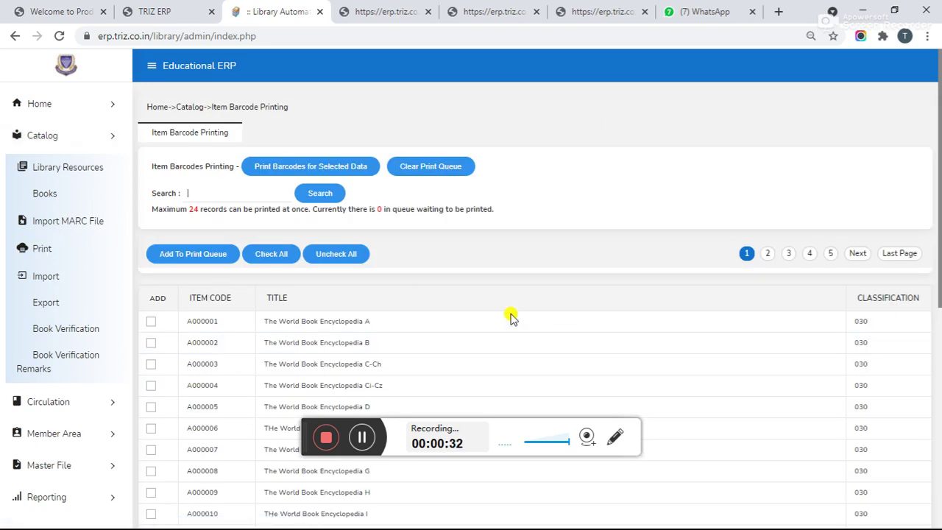
pyautogui.click(45, 303)
# Step: Submit item code 521 for book verification and open the Book Verification Remarks page
pyautogui.click(43, 330)
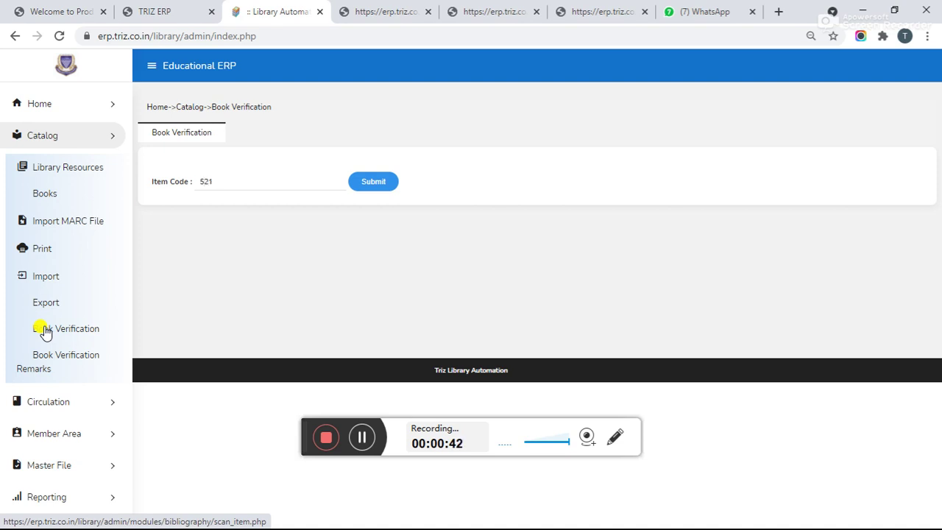
pyautogui.click(373, 182)
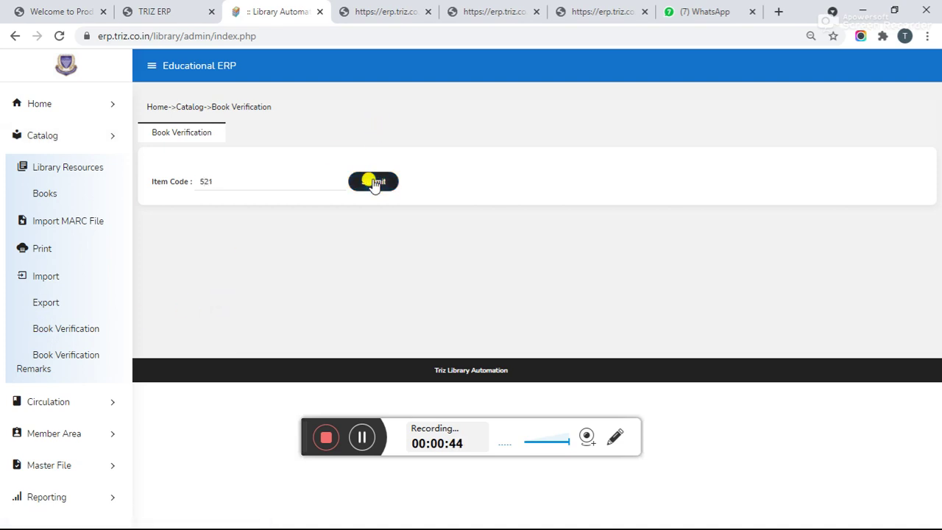
pyautogui.click(56, 352)
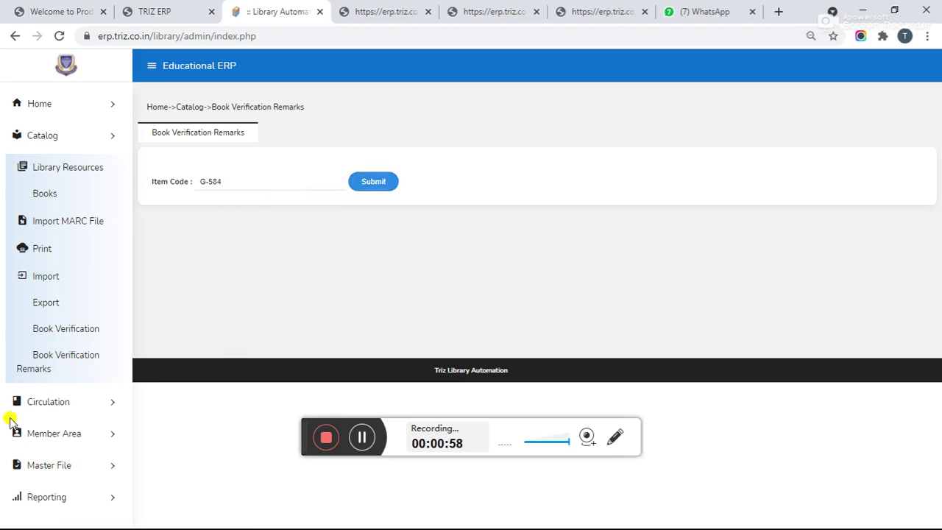
# Step: View the Book Circulation and Quick Return pages of the Circulation module
pyautogui.click(32, 402)
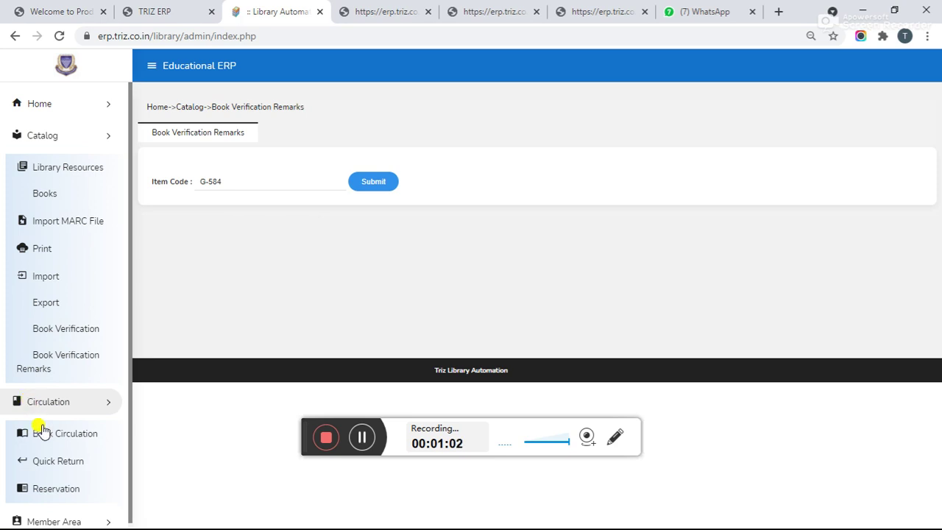
pyautogui.click(44, 434)
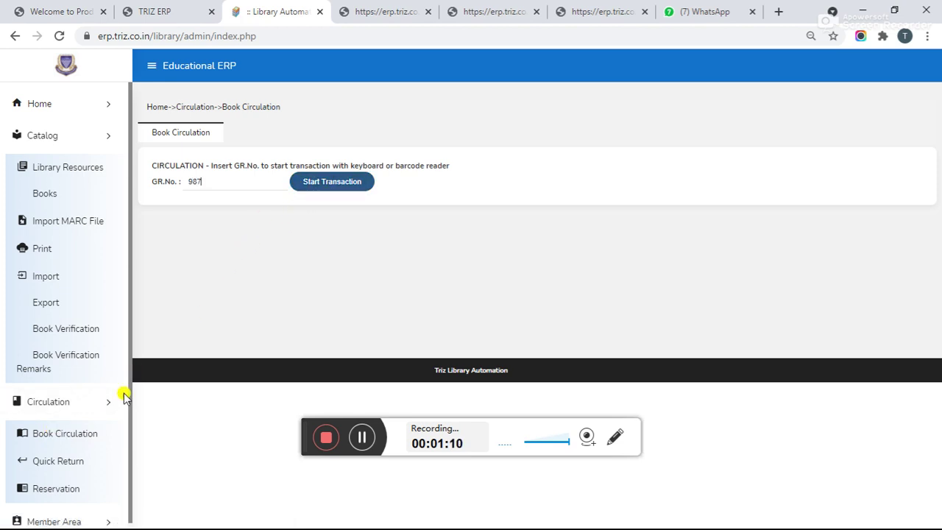
pyautogui.click(54, 463)
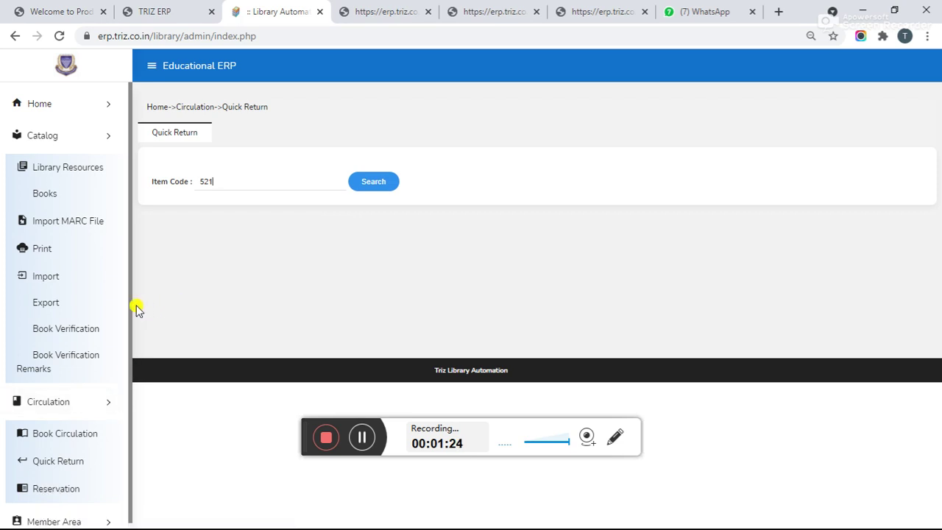
pyautogui.moveTo(128, 306); pyautogui.dragTo(115, 476)
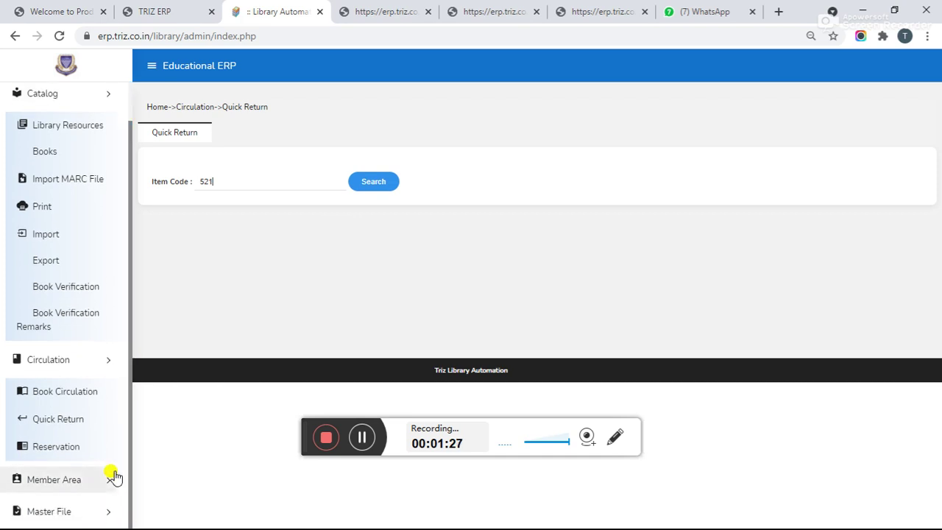
pyautogui.click(104, 370)
# Step: View the membership list and the member card printing tool of the Member Area
pyautogui.click(65, 433)
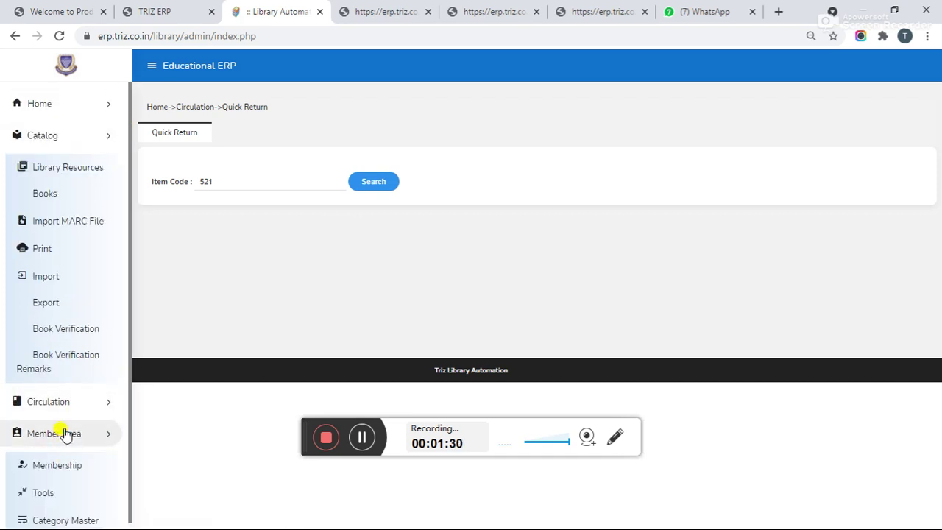
pyautogui.click(52, 467)
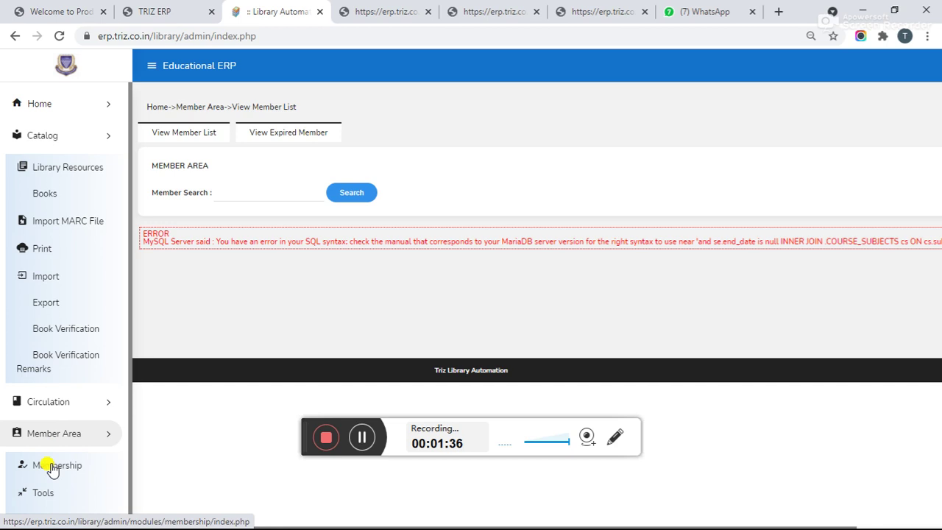
pyautogui.click(42, 495)
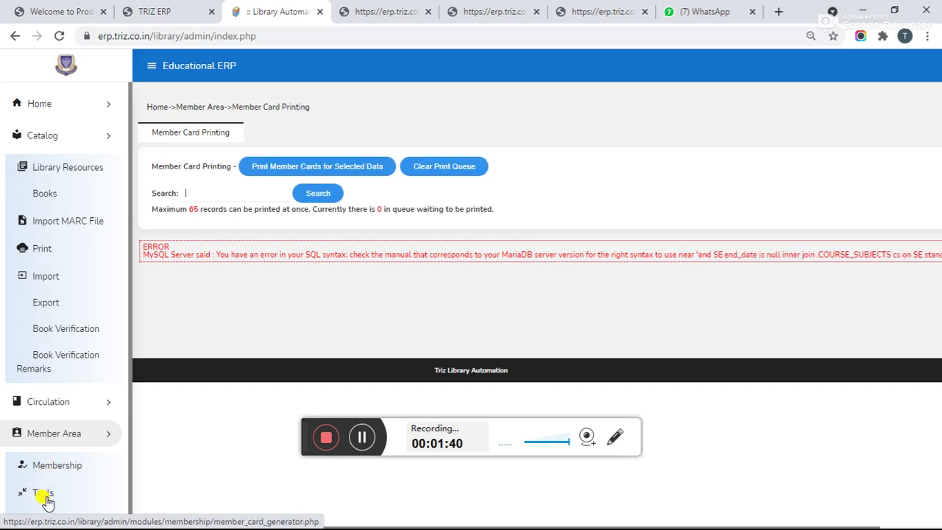
pyautogui.click(108, 435)
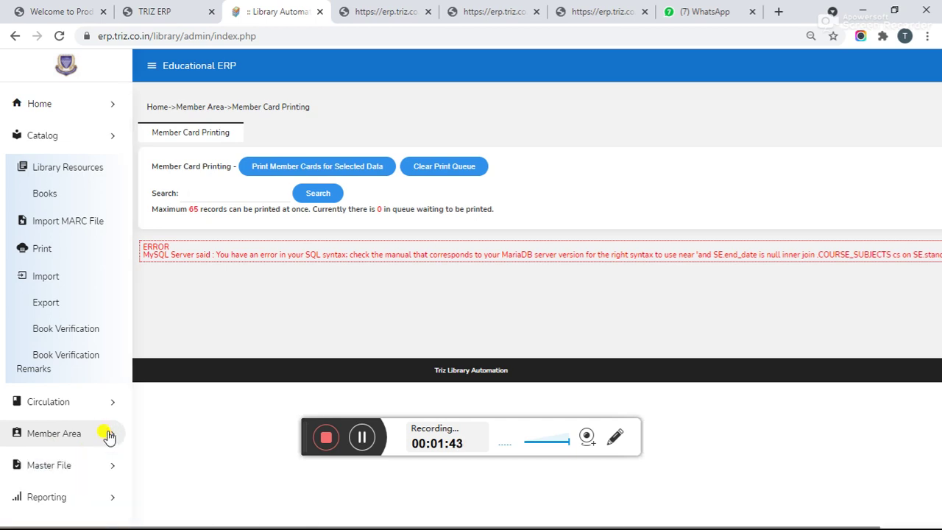
# Step: View the Publisher, Supplier, Author and Subject lists in the Master File module
pyautogui.click(60, 476)
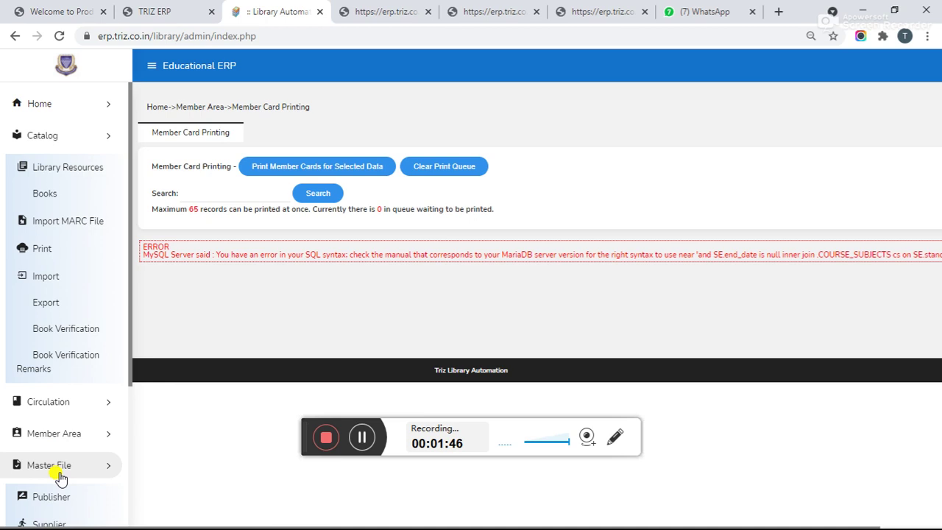
pyautogui.click(42, 503)
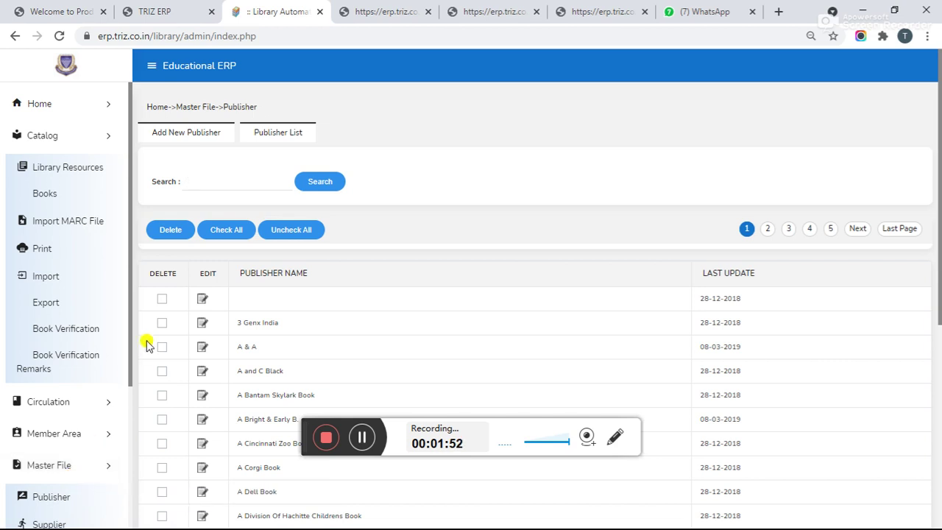
pyautogui.moveTo(128, 356); pyautogui.dragTo(128, 525)
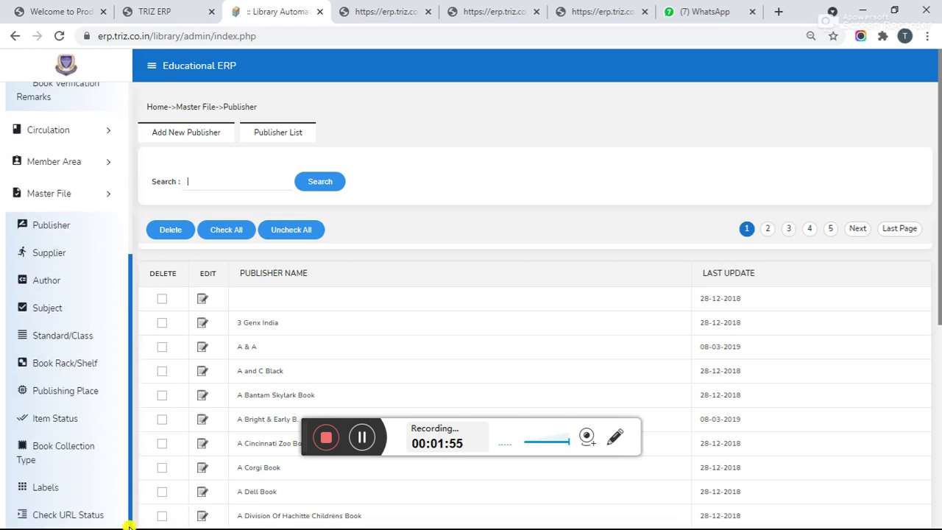
pyautogui.click(59, 261)
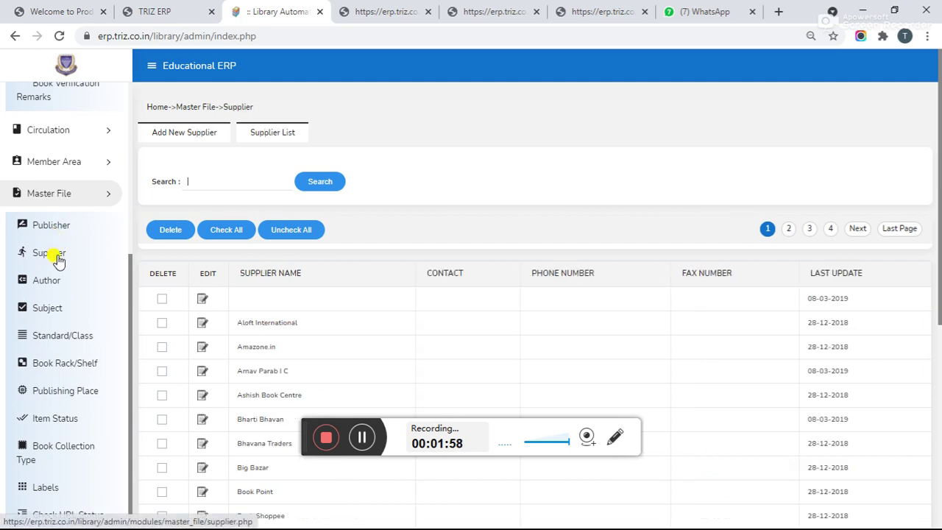
pyautogui.click(40, 284)
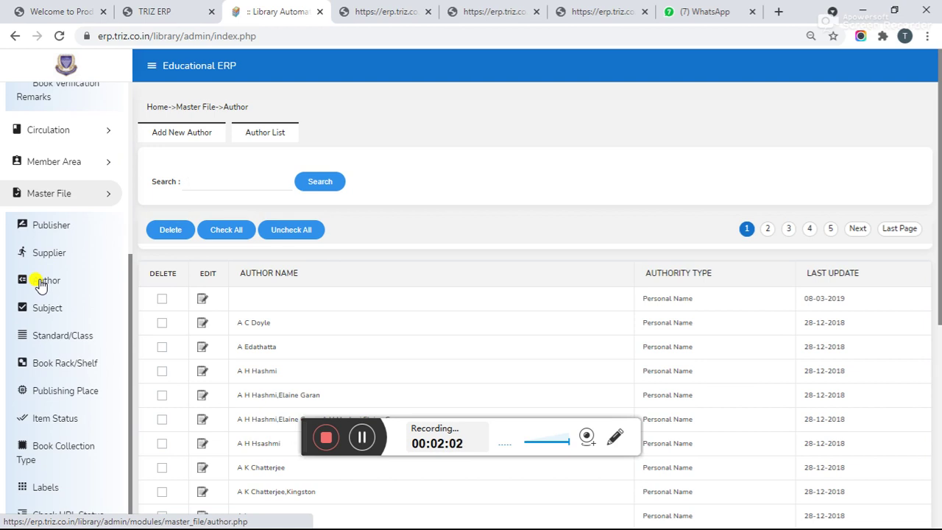
pyautogui.click(40, 312)
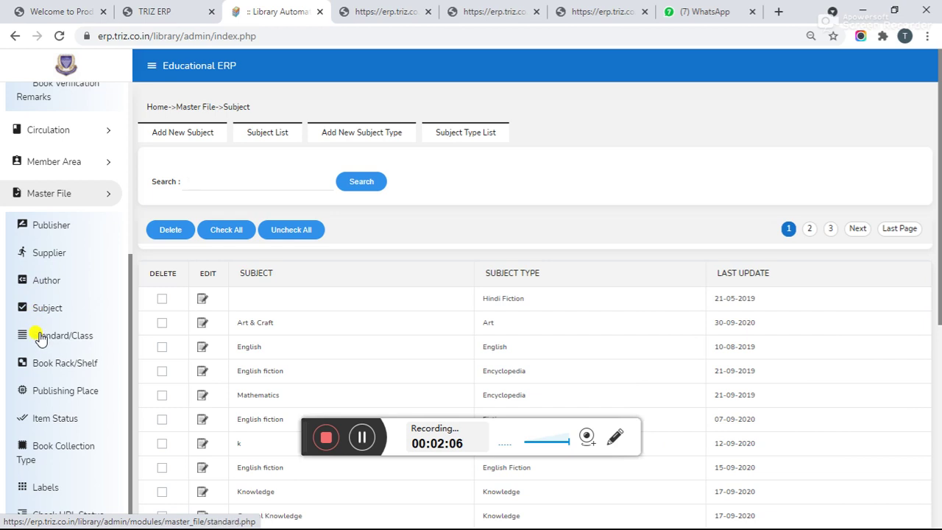
# Step: View the Standard/Class, Book Rack/Shelf, Publishing Place, Item Status, Book Collection Type and Labels master lists
pyautogui.click(41, 338)
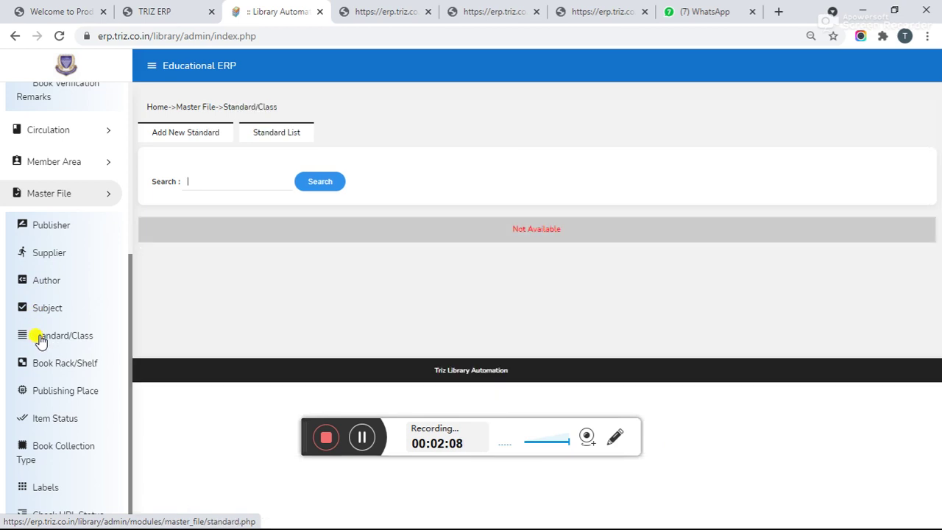
pyautogui.click(43, 362)
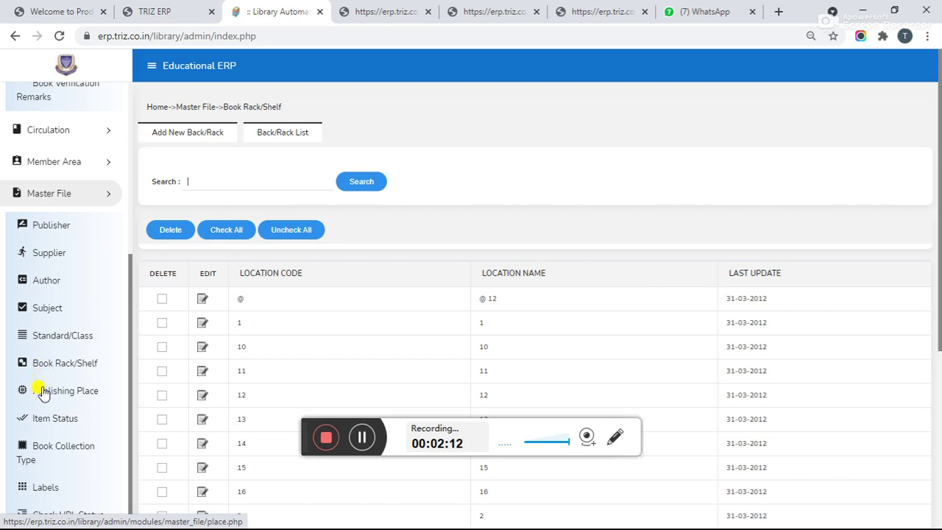
pyautogui.click(43, 393)
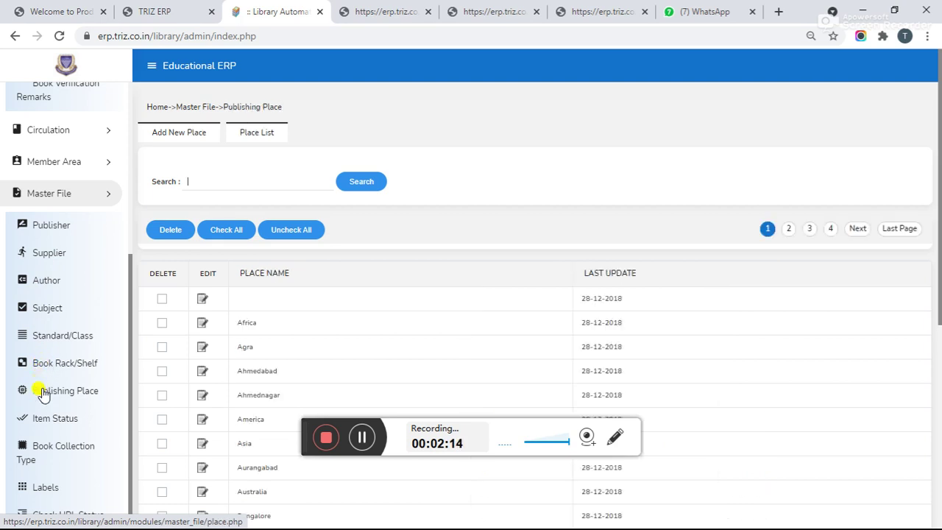
pyautogui.click(39, 420)
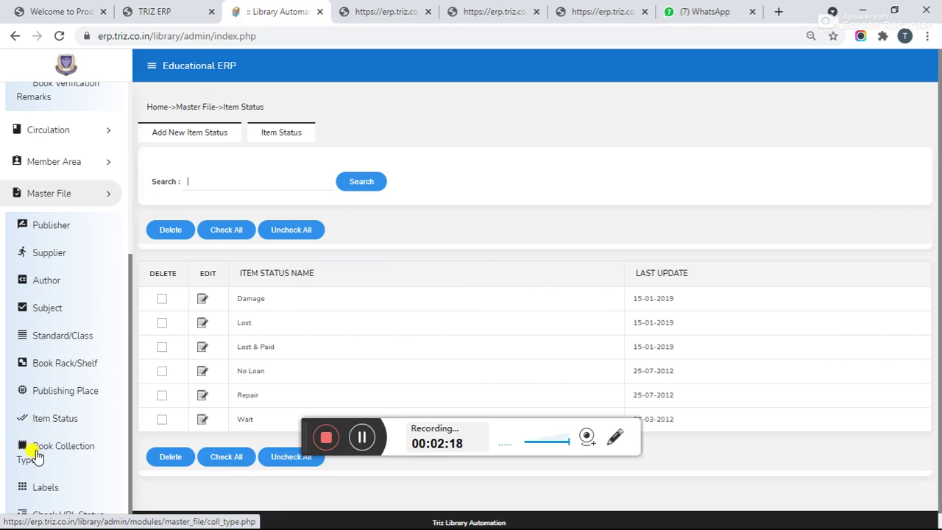
pyautogui.click(34, 449)
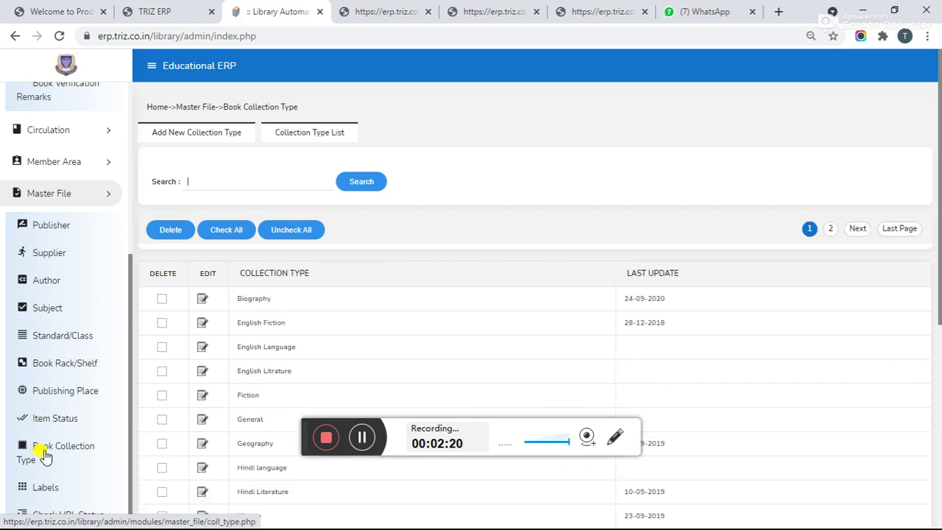
pyautogui.click(48, 490)
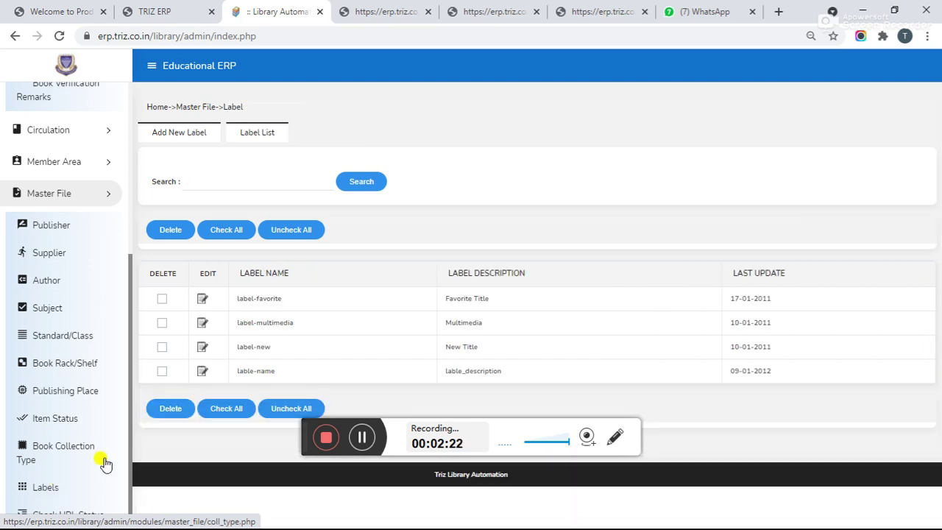
# Step: Open the URL status check, cancel it, and collapse the Master File module
pyautogui.scroll(-1, 122, 497)
pyautogui.click(46, 514)
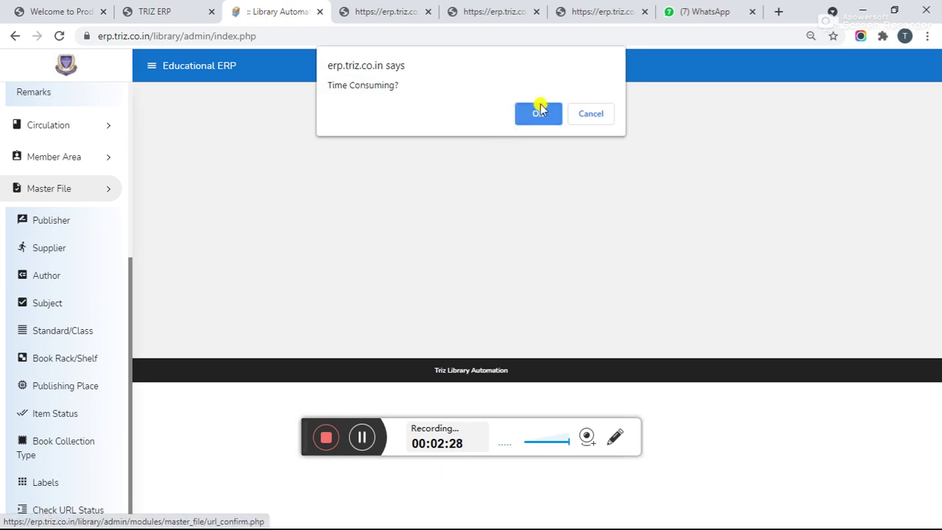
pyautogui.click(598, 115)
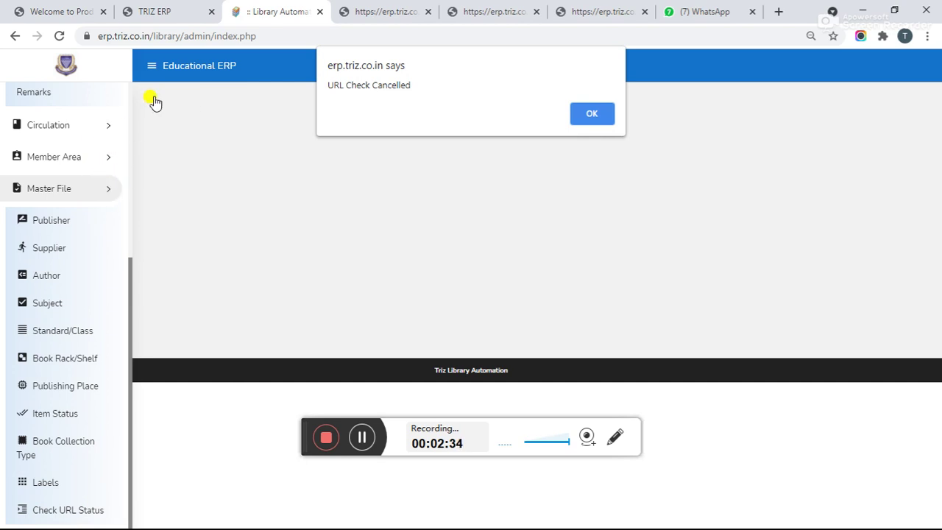
pyautogui.click(586, 115)
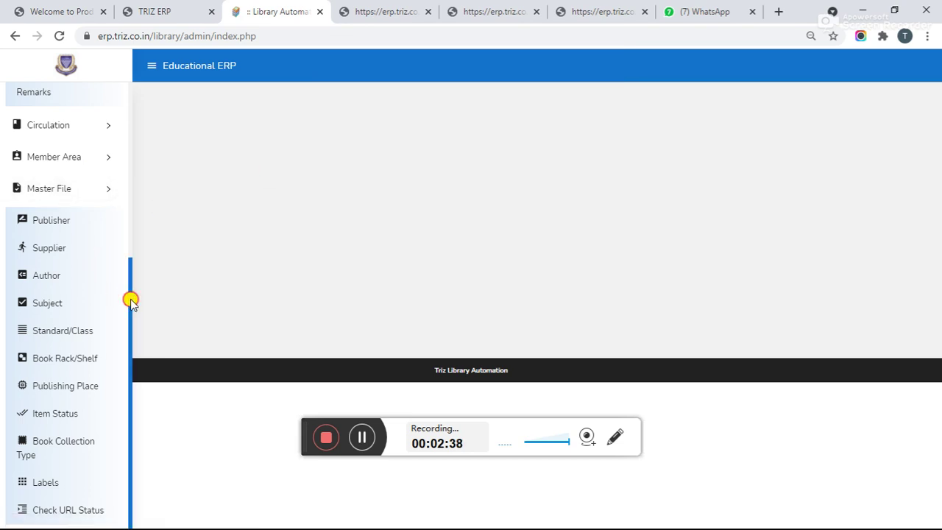
pyautogui.click(103, 190)
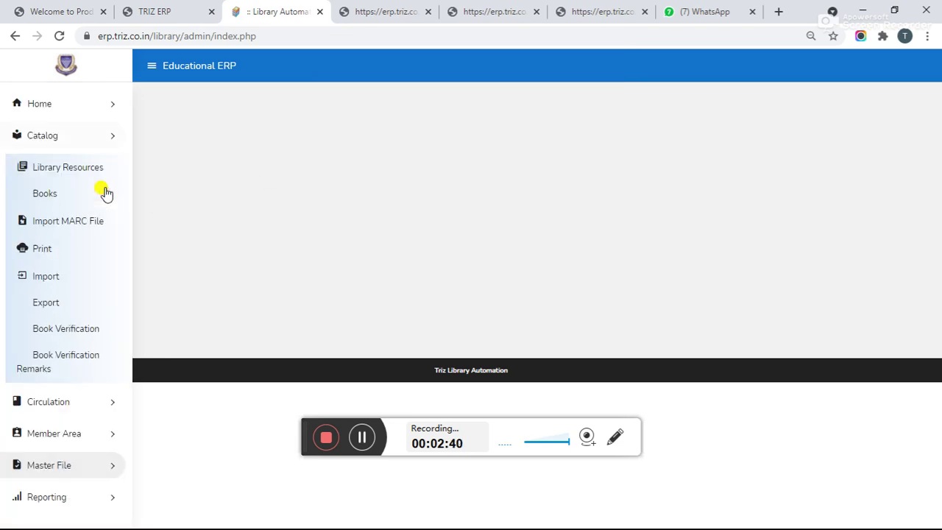
# Step: Open the Catalog Statistics report in the Reporting module and set its report type to Resource Type
pyautogui.click(66, 502)
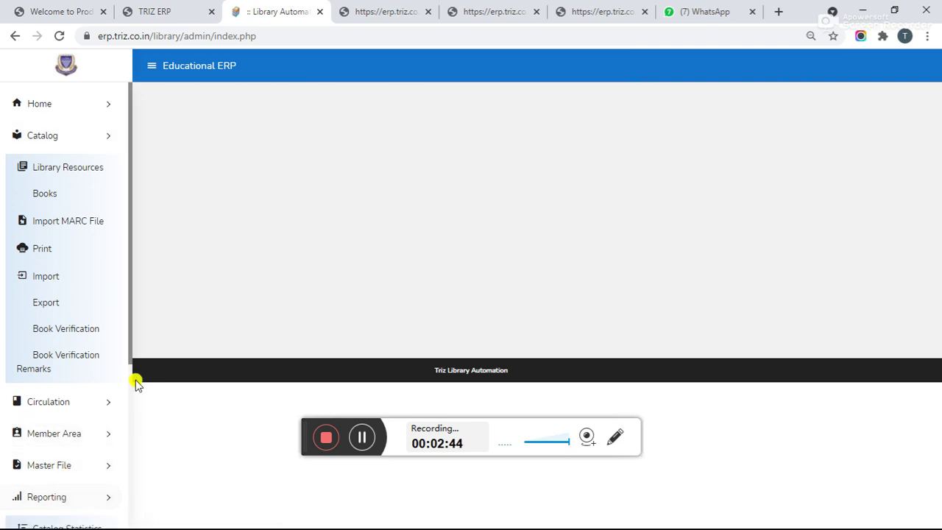
pyautogui.moveTo(130, 353); pyautogui.dragTo(110, 442)
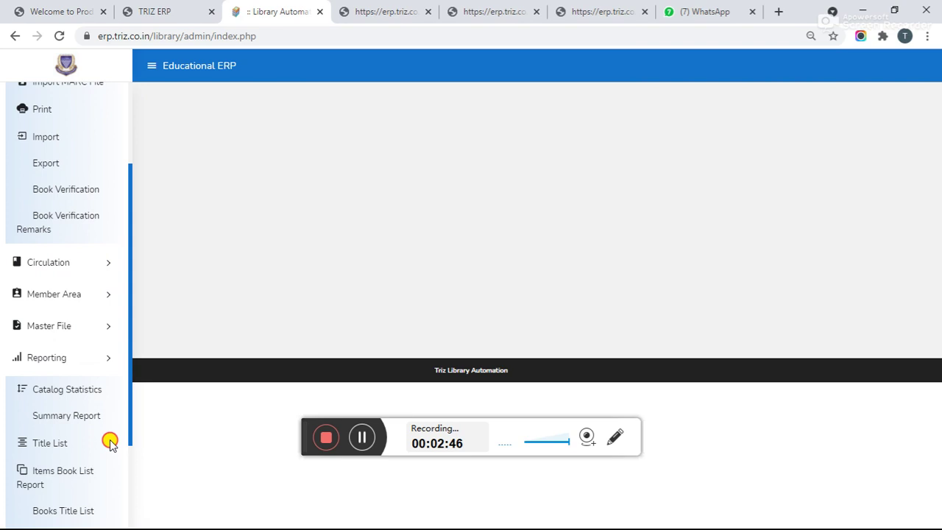
pyautogui.scroll(-2, 109, 442)
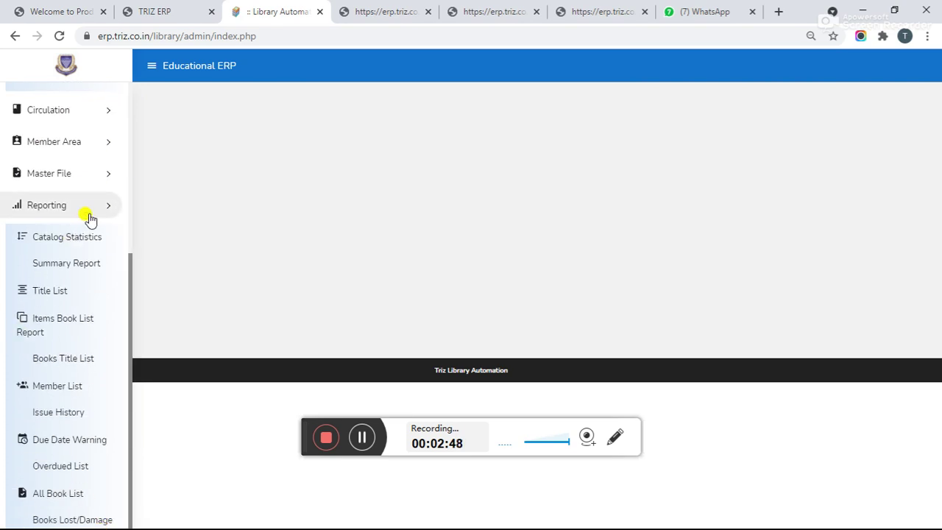
pyautogui.click(85, 247)
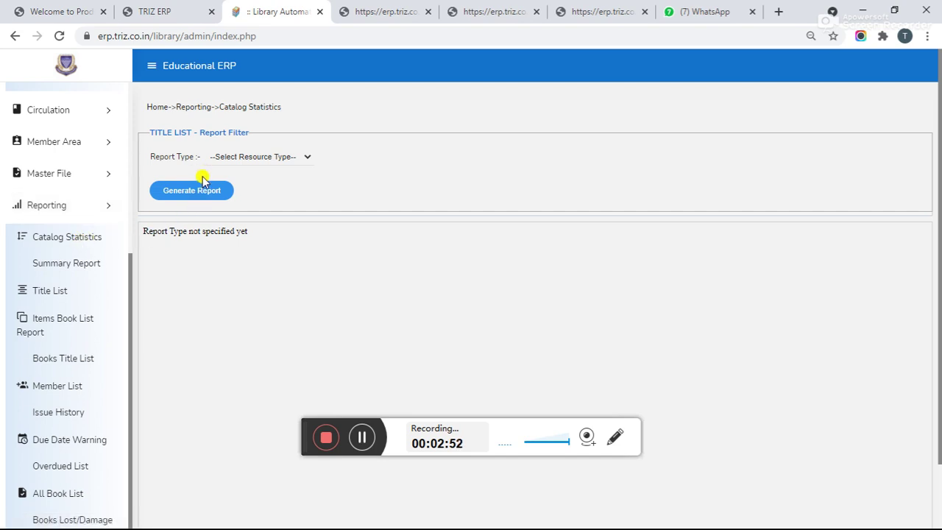
pyautogui.click(248, 157)
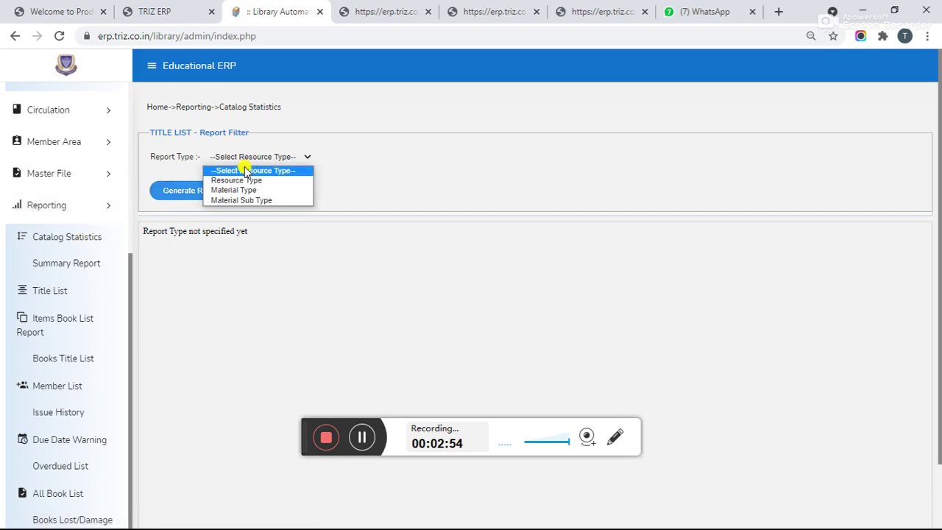
pyautogui.click(243, 179)
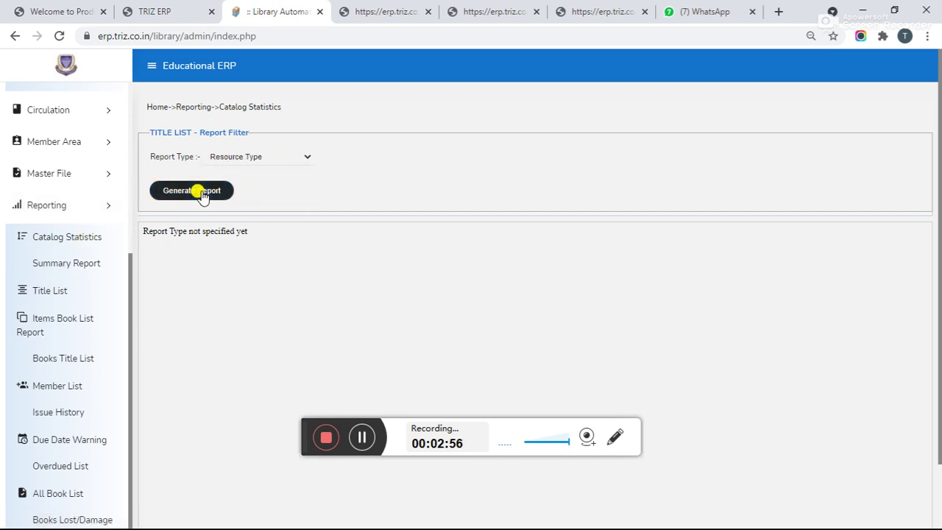
# Step: Open the issue Summary Report and set its report type to Material Type
pyautogui.click(56, 266)
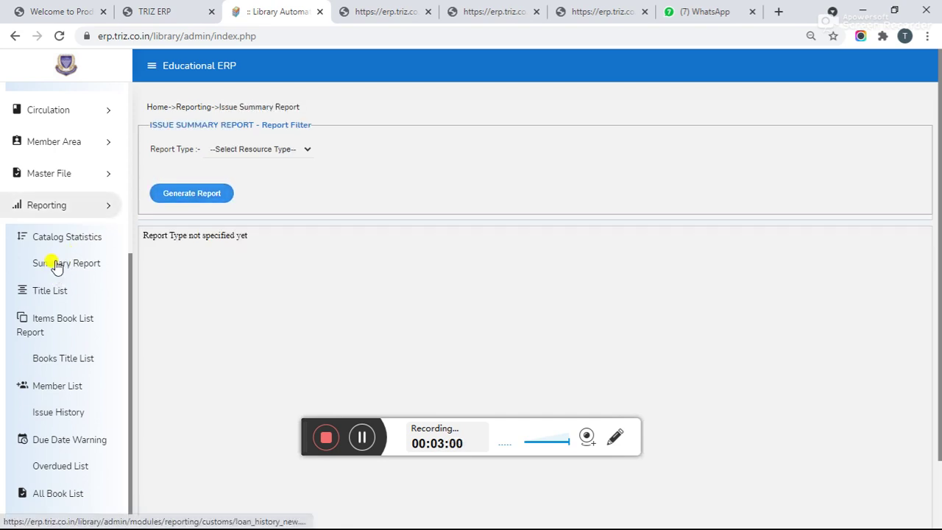
pyautogui.click(256, 149)
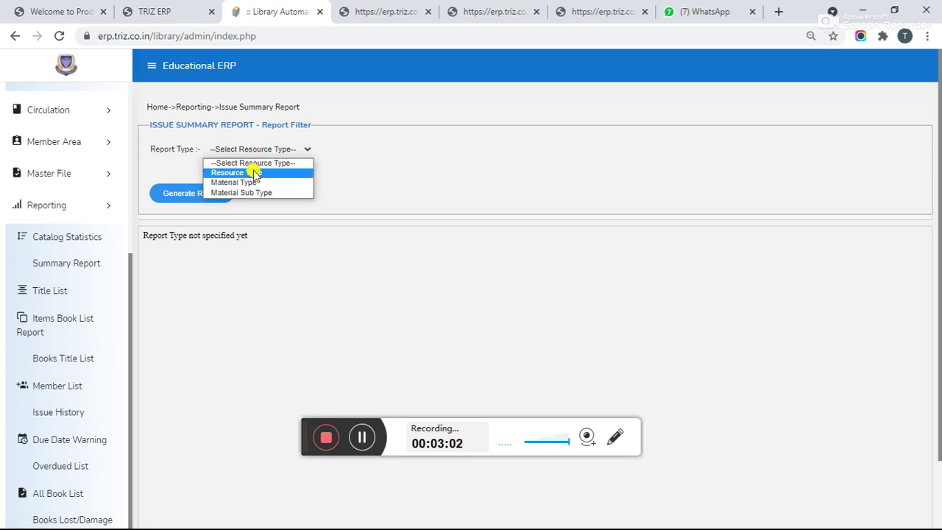
pyautogui.click(249, 185)
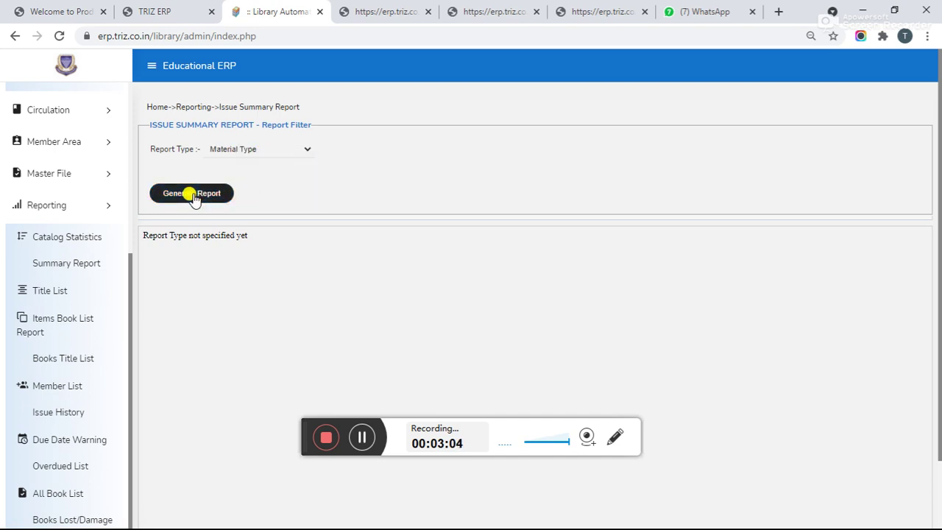
# Step: View the Title List, Items Book List Report and Books Title List in the Reporting module
pyautogui.click(45, 294)
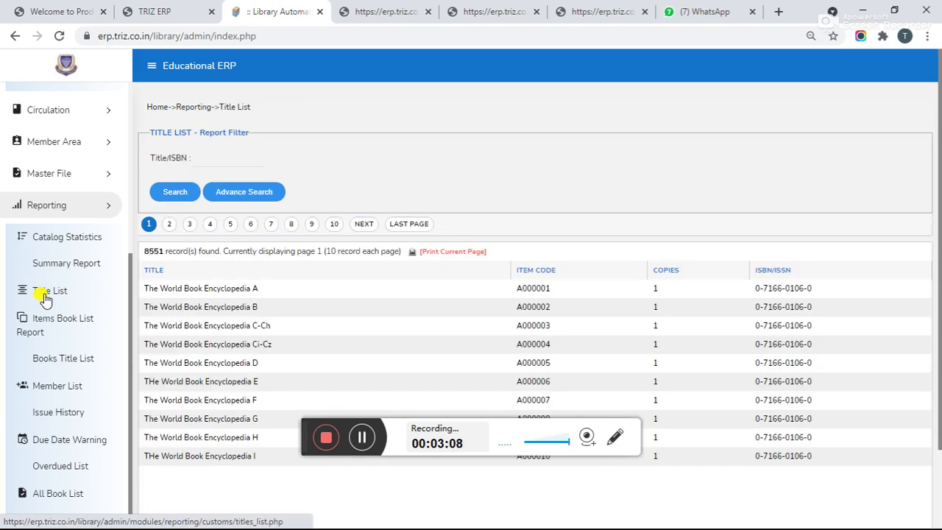
pyautogui.click(37, 326)
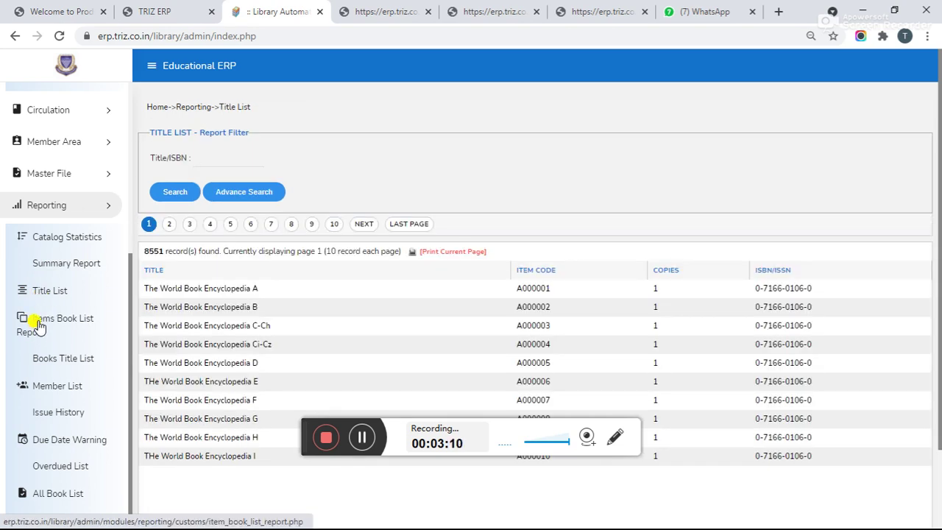
pyautogui.click(38, 360)
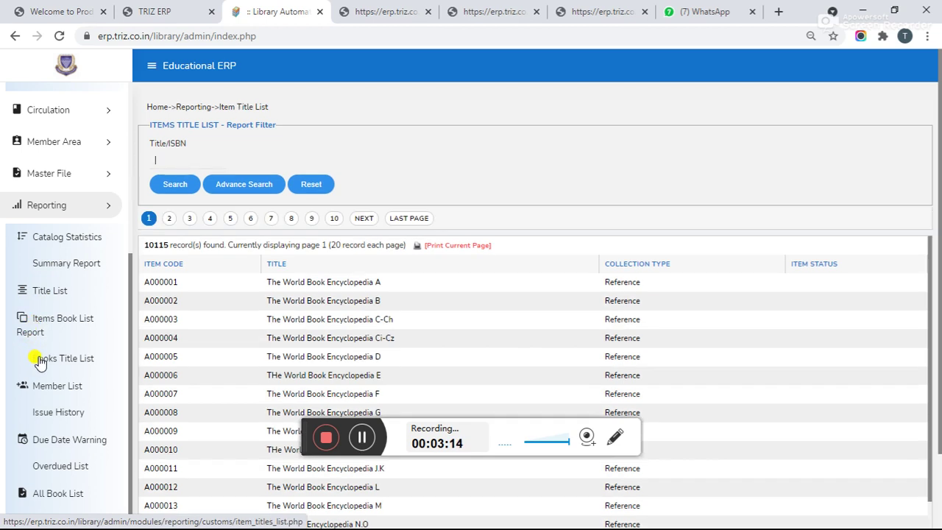
# Step: Open the Member List report and set its membership type filter to Staff
pyautogui.click(41, 388)
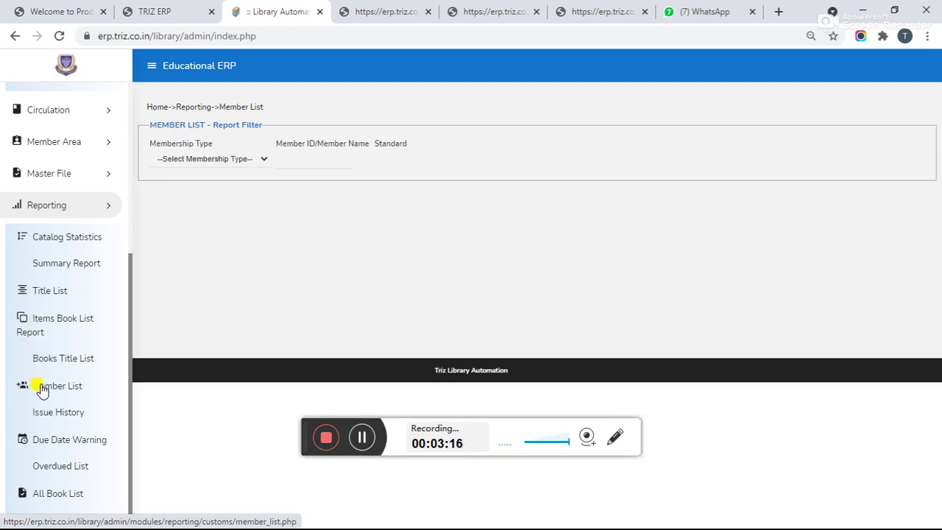
pyautogui.click(258, 163)
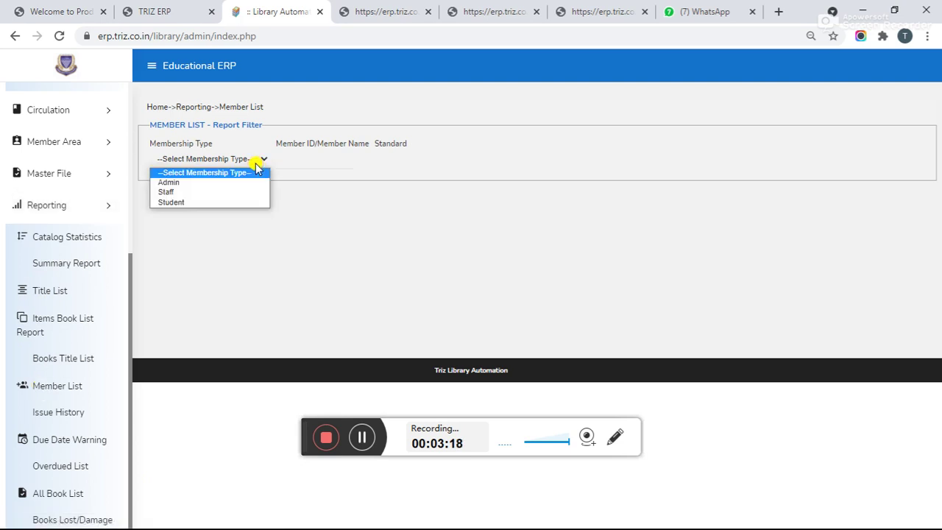
pyautogui.click(235, 192)
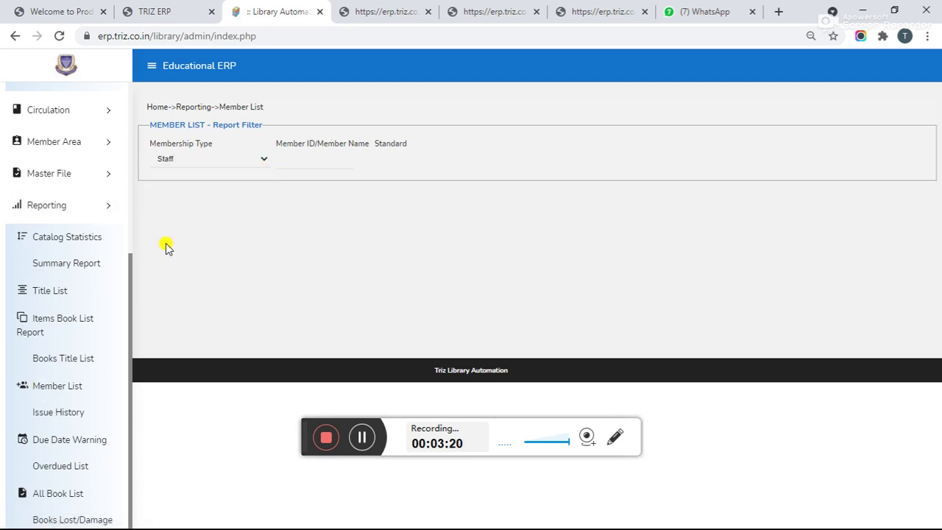
# Step: View the Issue History, Due Date Warning, Overdued List and All Book List reports
pyautogui.click(47, 417)
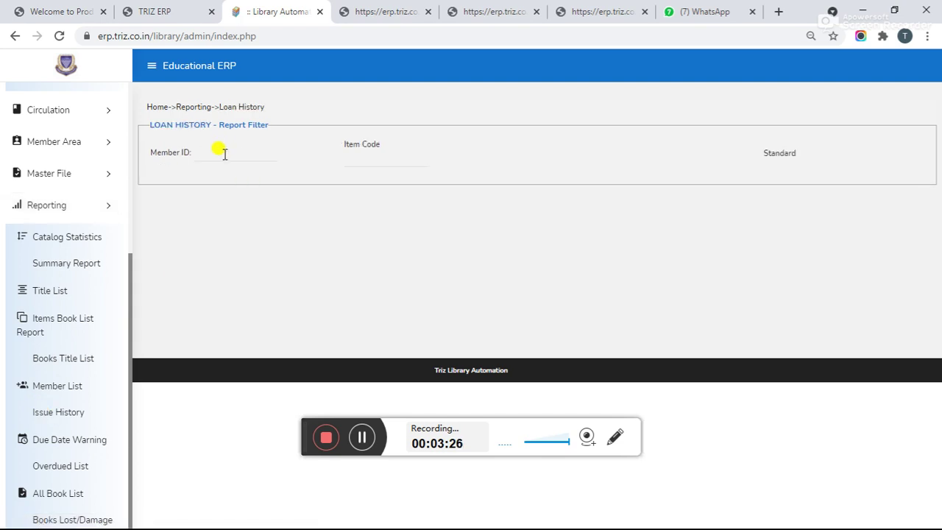
pyautogui.click(357, 159)
pyautogui.click(83, 446)
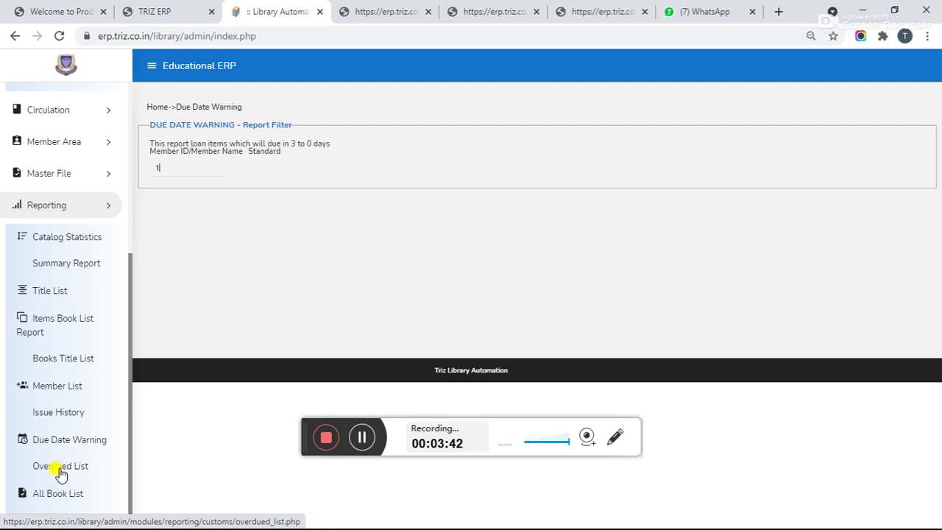
pyautogui.click(58, 469)
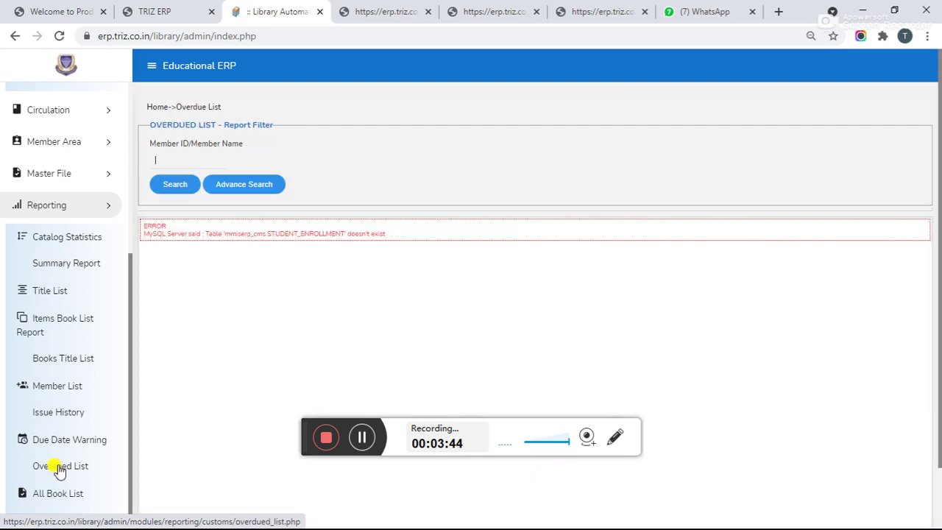
pyautogui.click(49, 498)
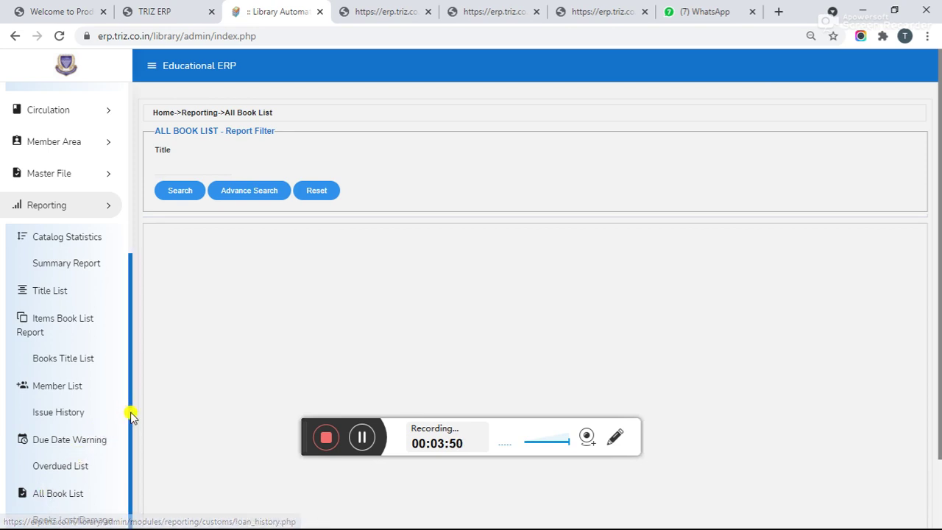
# Step: Search the Books Lost/Damage report for item code 521, academic year 2019 and item status Wait
pyautogui.scroll(-1, 126, 409)
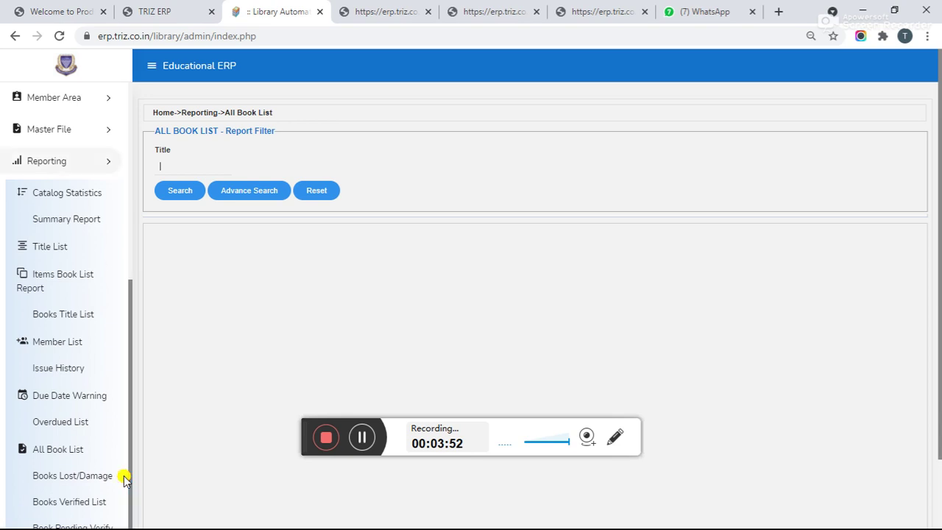
pyautogui.click(76, 476)
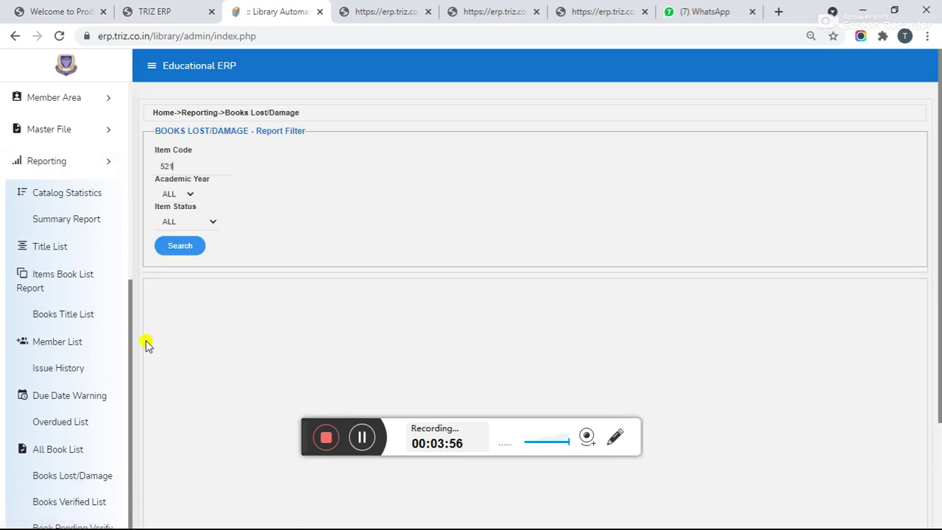
pyautogui.click(175, 193)
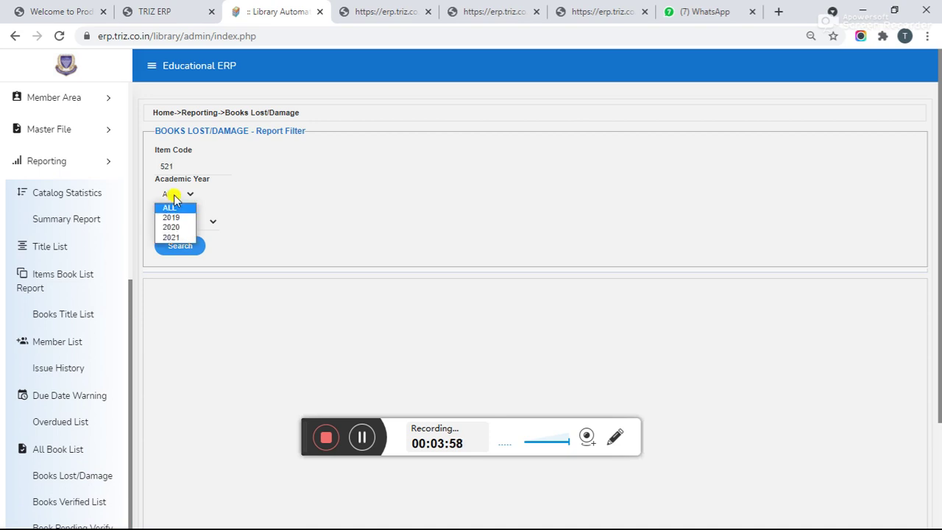
pyautogui.click(172, 217)
pyautogui.click(172, 223)
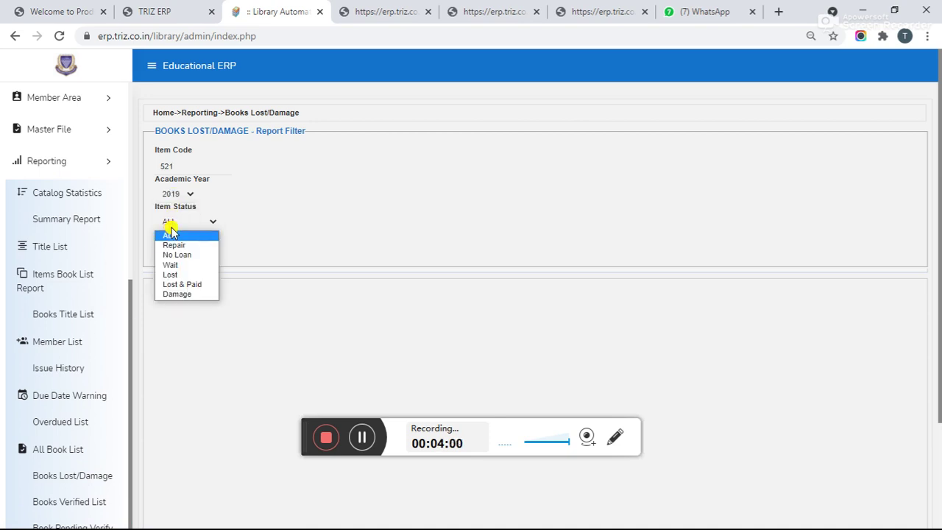
pyautogui.click(171, 265)
pyautogui.click(175, 251)
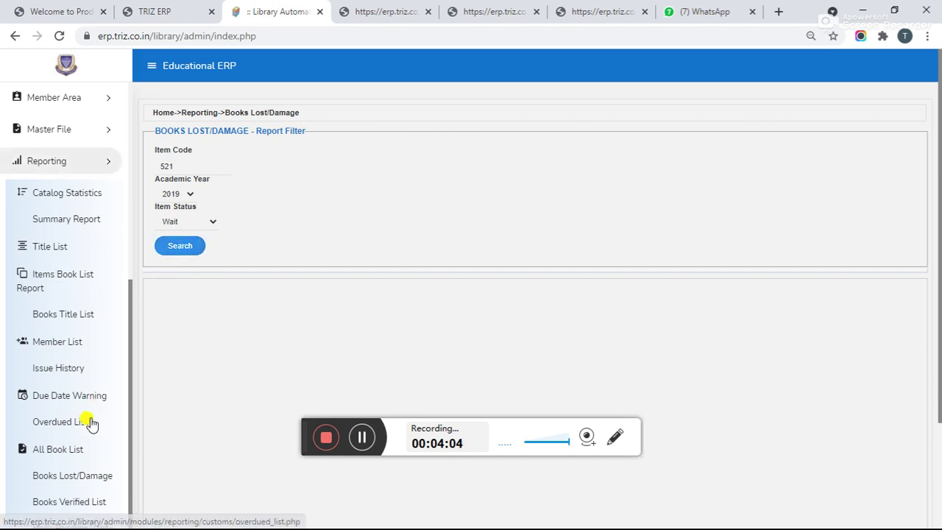
# Step: Search the Books Verified List report for item code 520 in academic year 2020
pyautogui.click(63, 504)
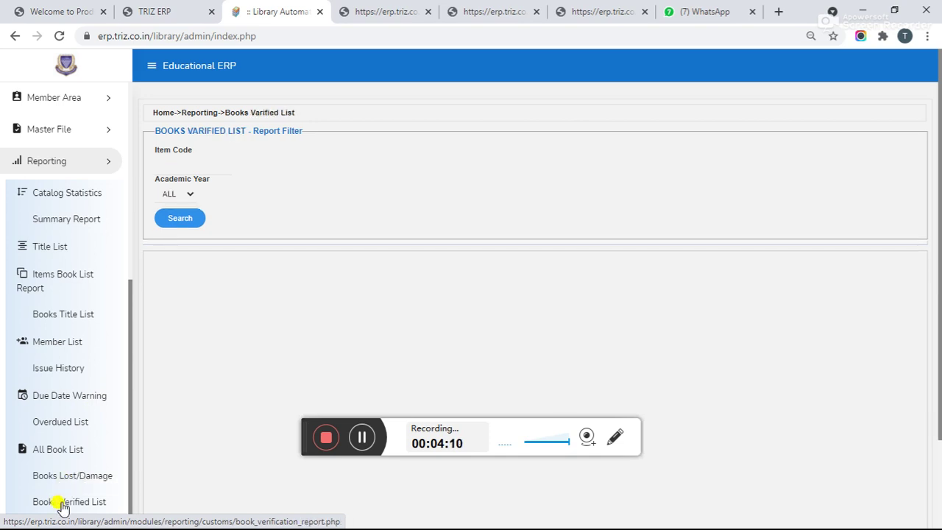
pyautogui.click(181, 166)
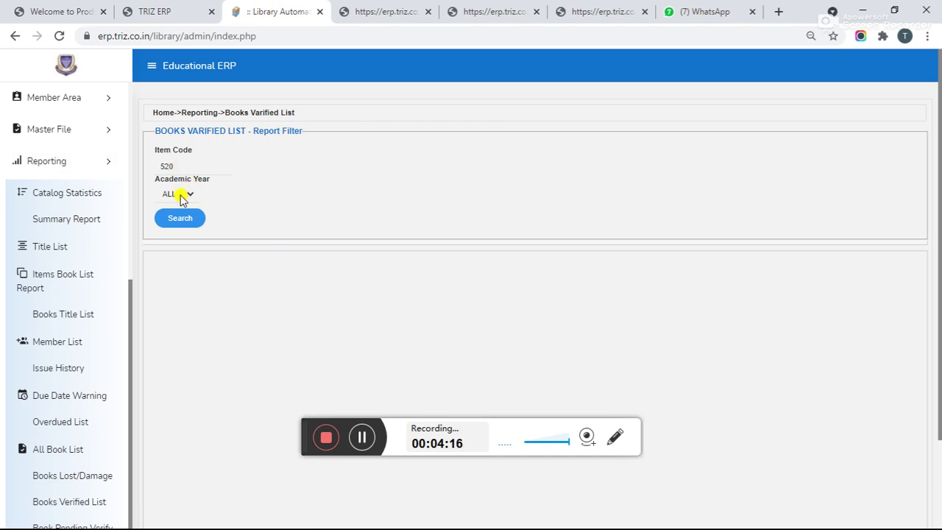
pyautogui.click(184, 201)
pyautogui.click(174, 228)
pyautogui.click(179, 219)
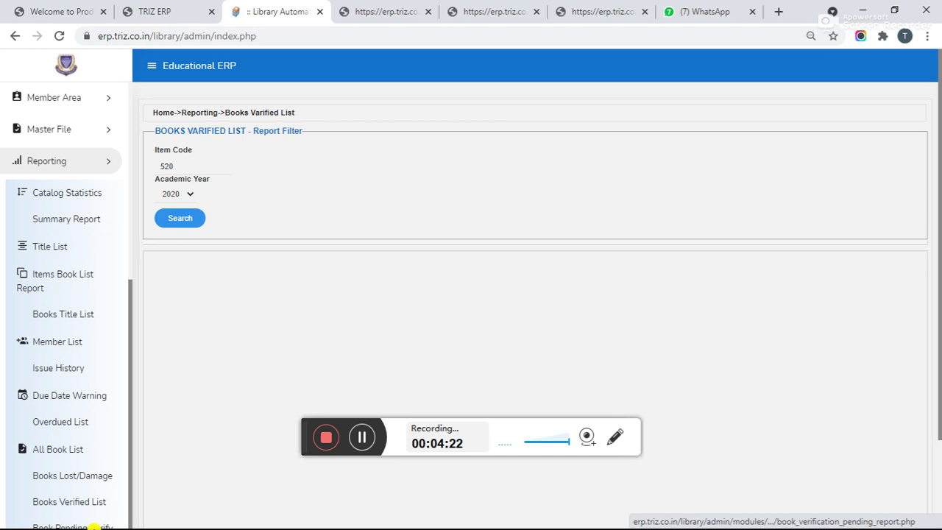
# Step: Search the Book Pending Verify report for item code 521 and collapse the Reporting module
pyautogui.click(83, 527)
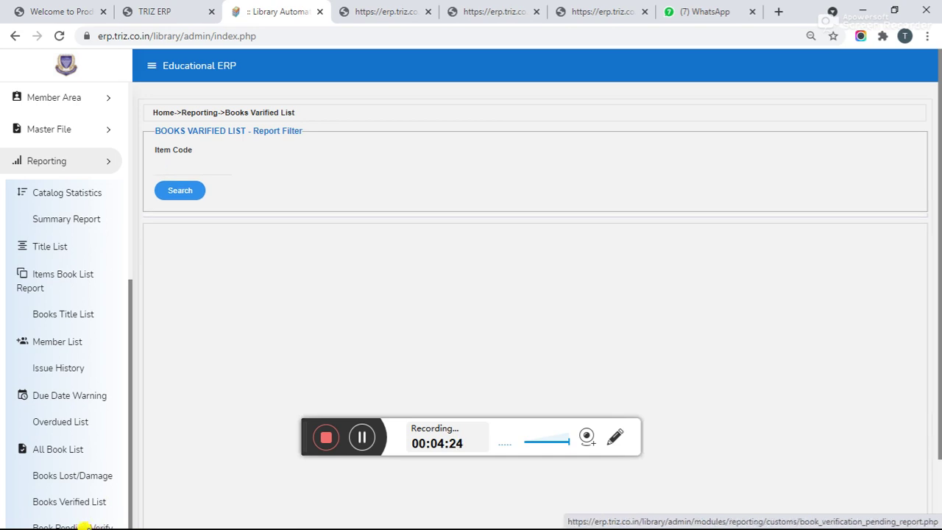
pyautogui.click(200, 192)
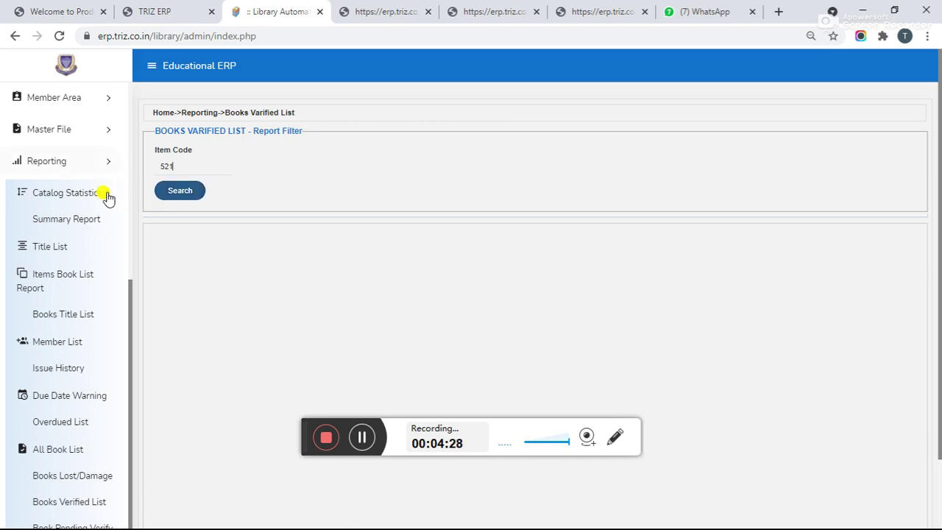
pyautogui.click(105, 163)
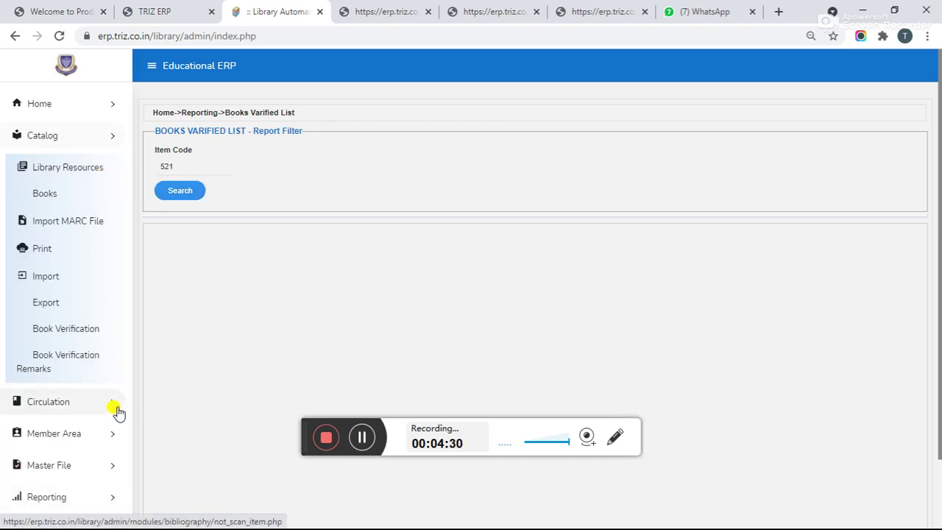